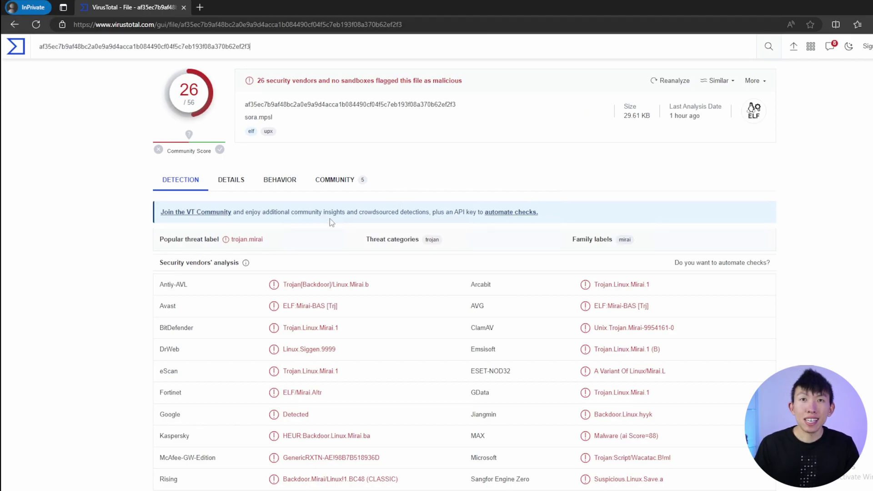
- Look over the sample's basic file properties on the Details tab
left_click(240, 180)
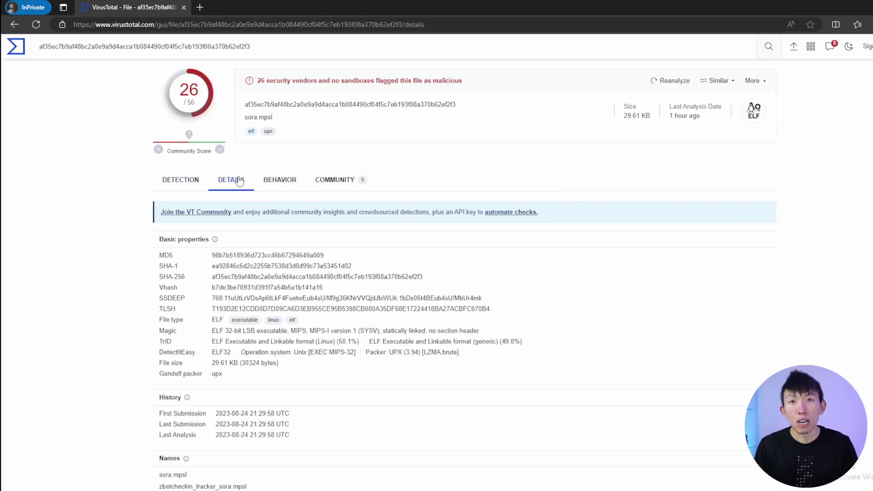
scroll(399, 244, "down", 5)
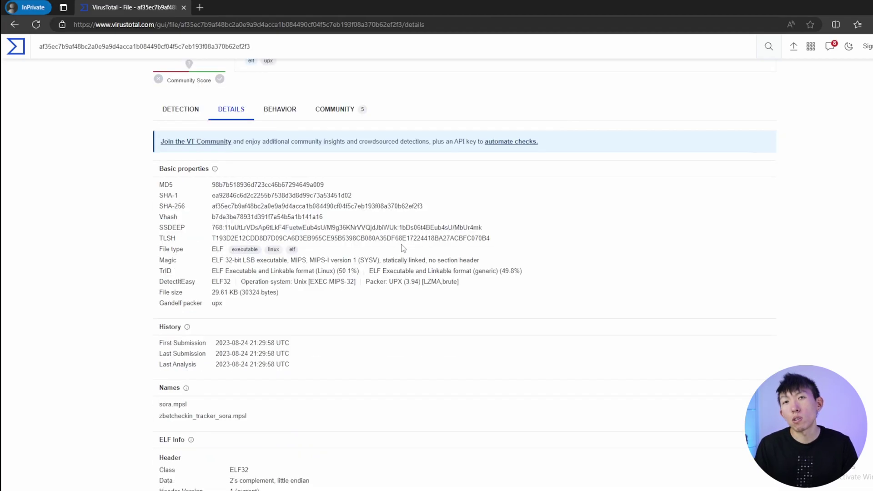
scroll(407, 247, "up", 5)
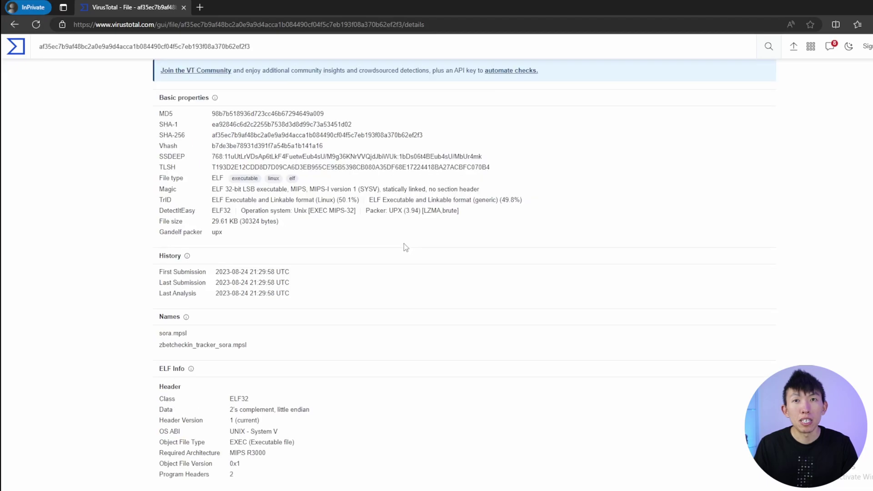
- Scroll through the Behavior summary, covering files opened and the Processes Tree
left_click(287, 187)
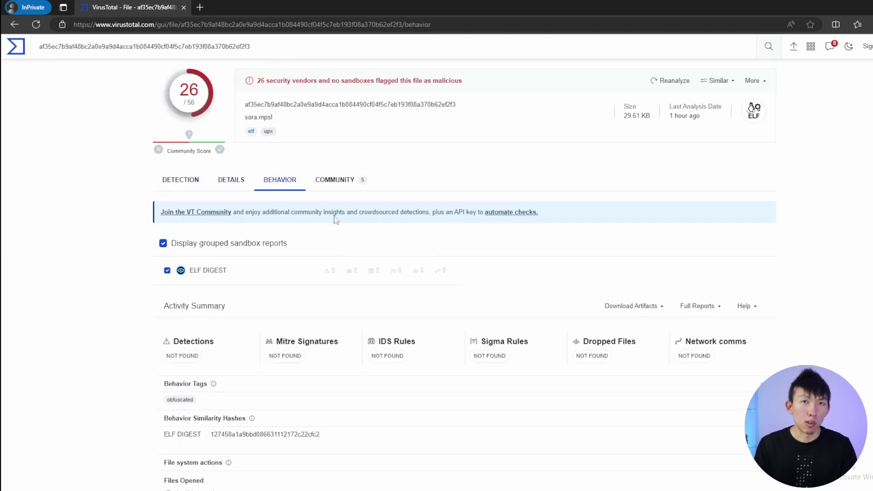
scroll(364, 250, "down", 3)
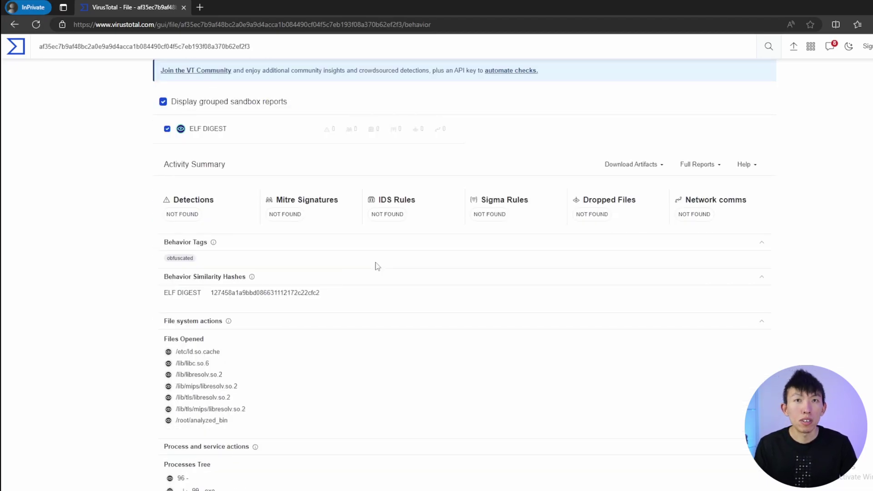
scroll(375, 266, "down", 3)
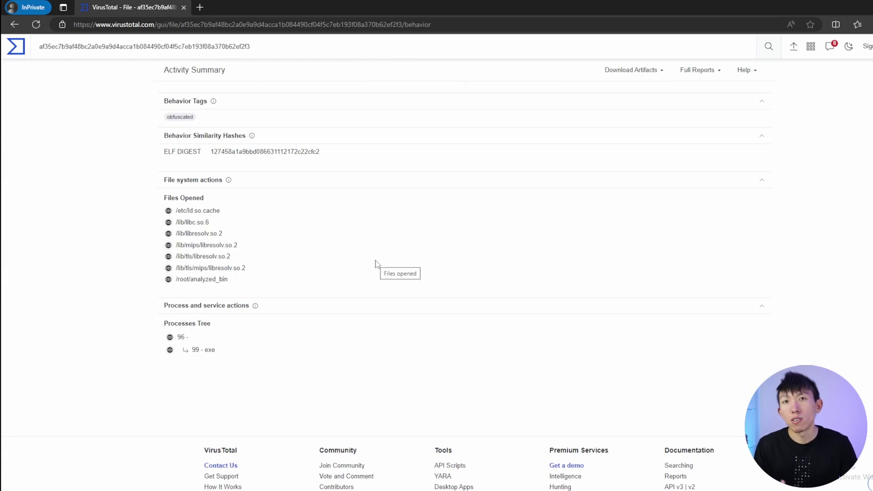
scroll(375, 263, "up", 6)
- Read the five community comments, including the THOR APT Scanner YARA match, then return to Detection
left_click(333, 180)
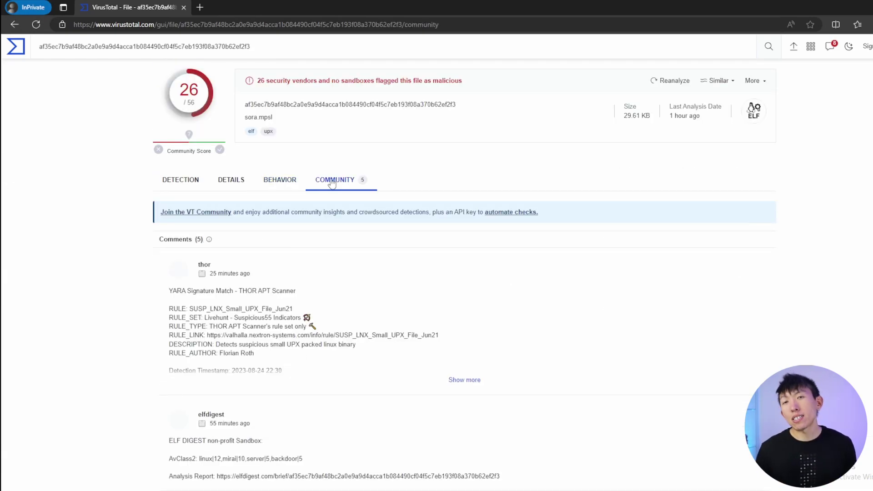
scroll(572, 299, "down", 2)
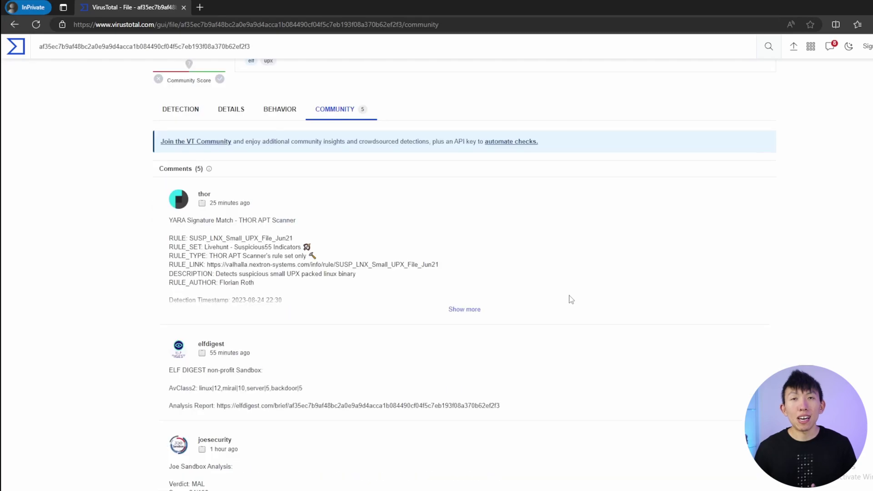
scroll(571, 300, "down", 2)
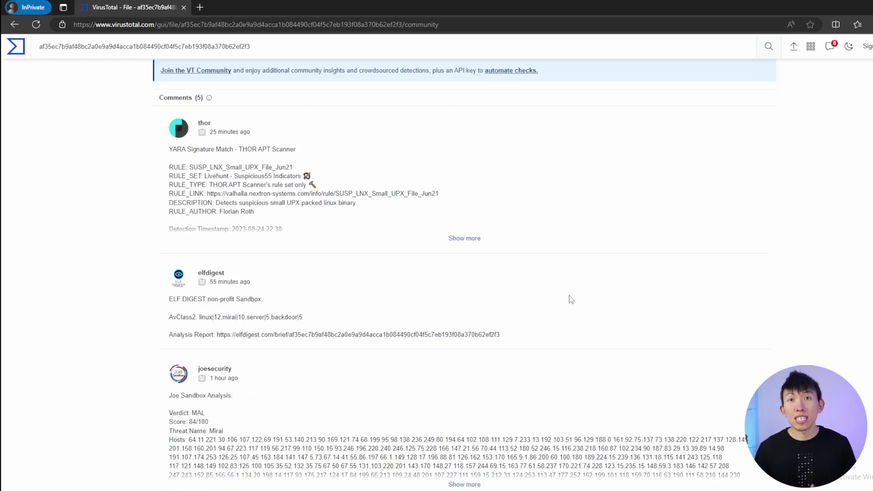
scroll(571, 299, "down", 3)
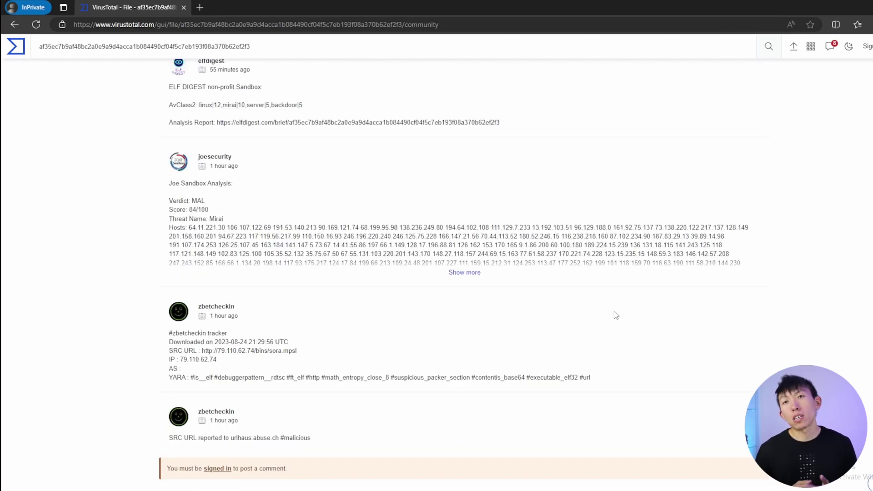
scroll(718, 326, "up", 5)
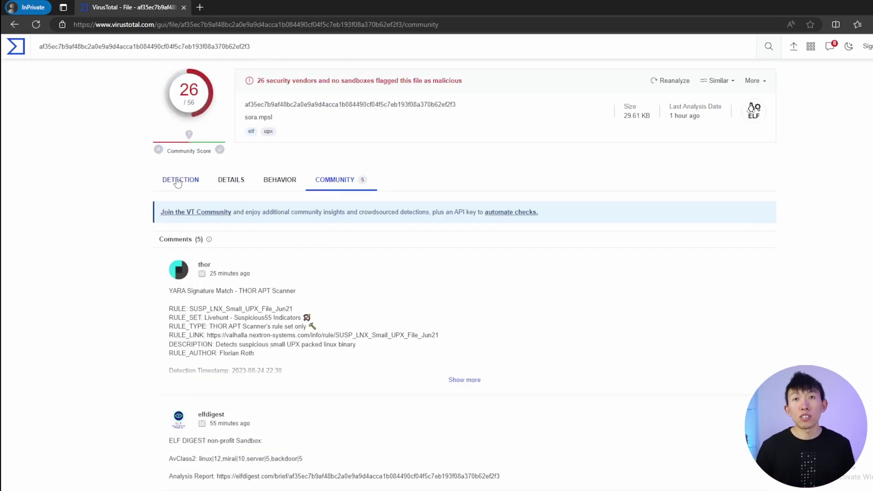
left_click(180, 182)
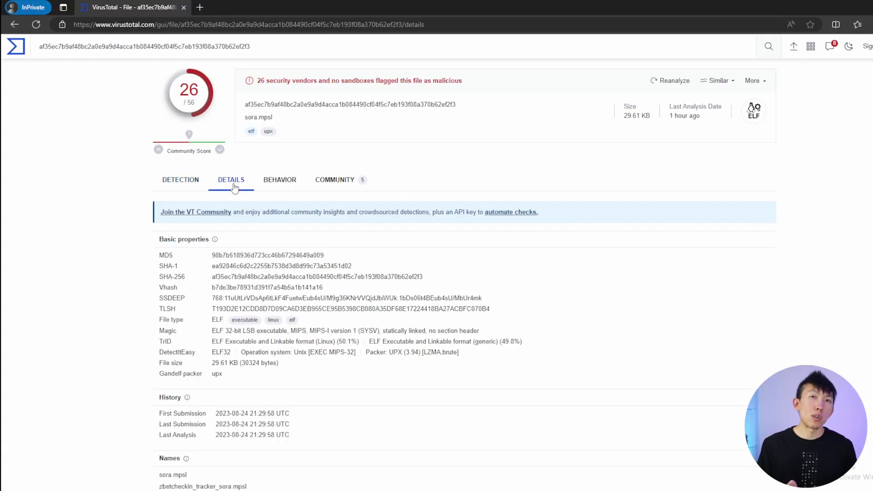
- Search VirusTotal for the copied SHA-256 hash to reopen the 26/56 detection report
double_click(317, 276)
key("ctrl+c")
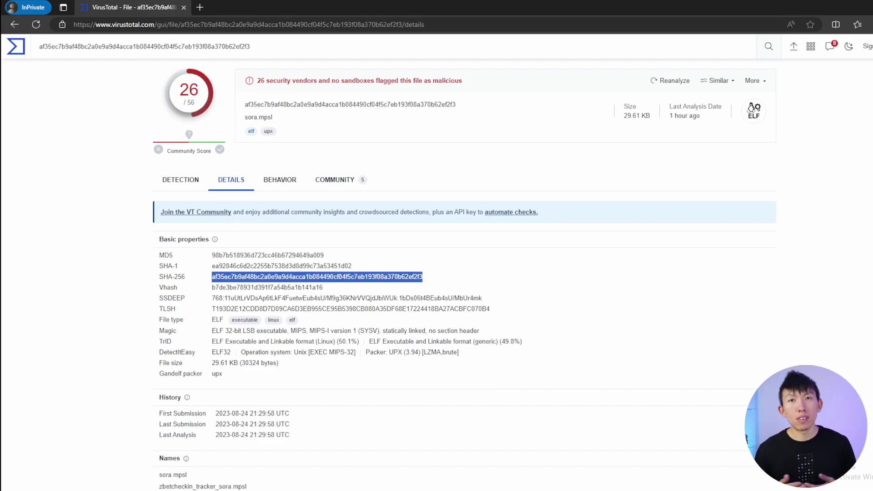
left_click(17, 48)
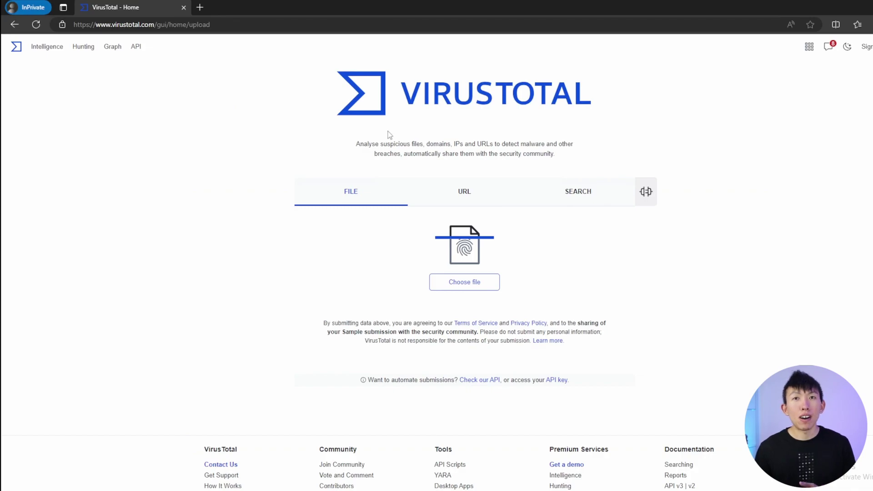
left_click(578, 197)
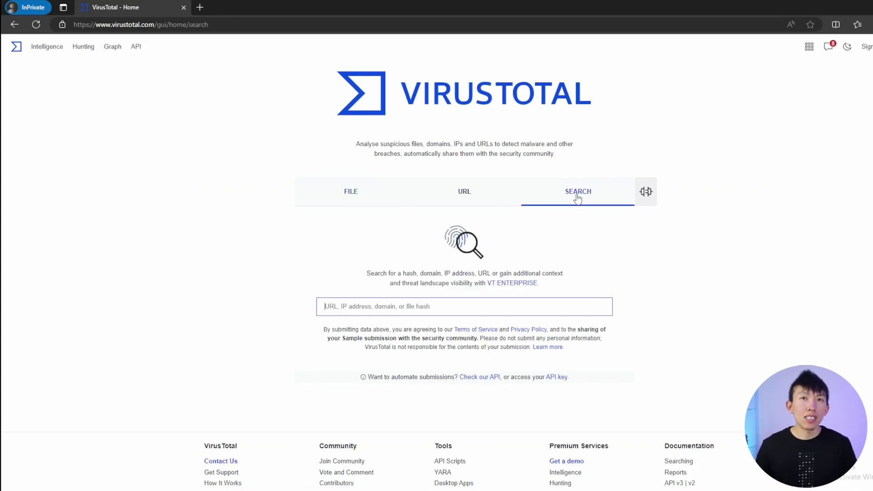
key("ctrl+v")
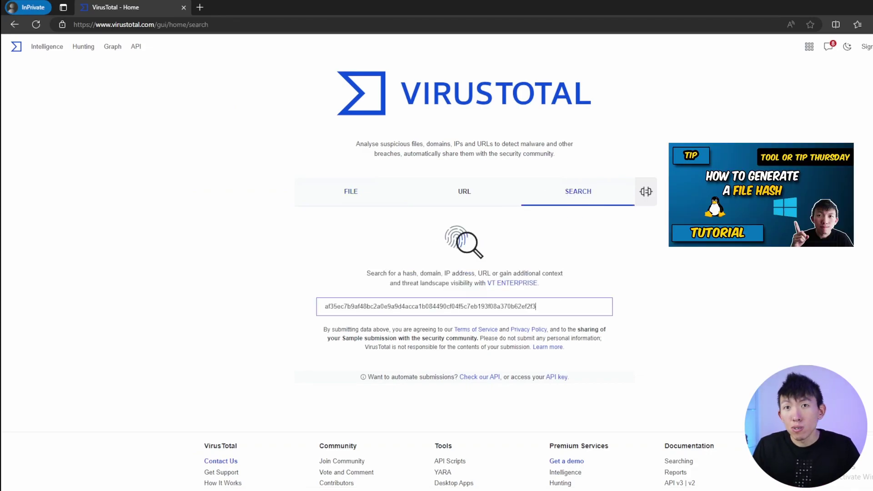
key("Return")
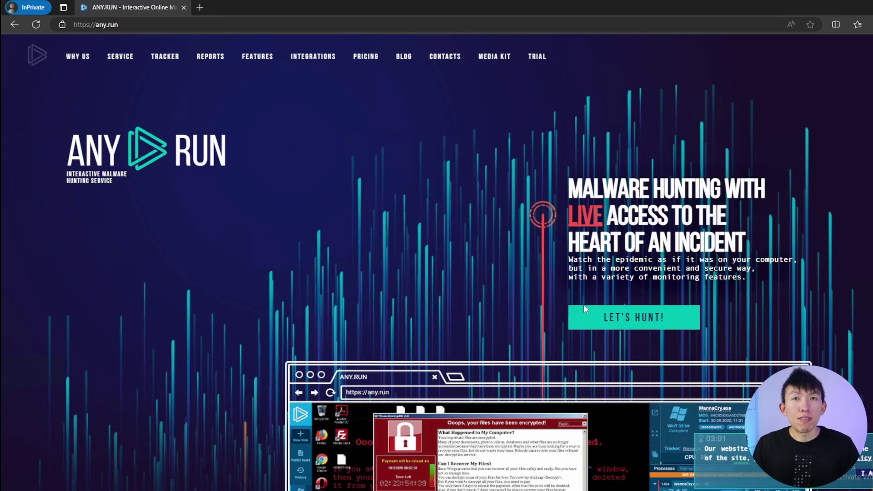
- Run malware.malware as a public ANY.RUN task on Windows 7 32 bit
left_click(589, 317)
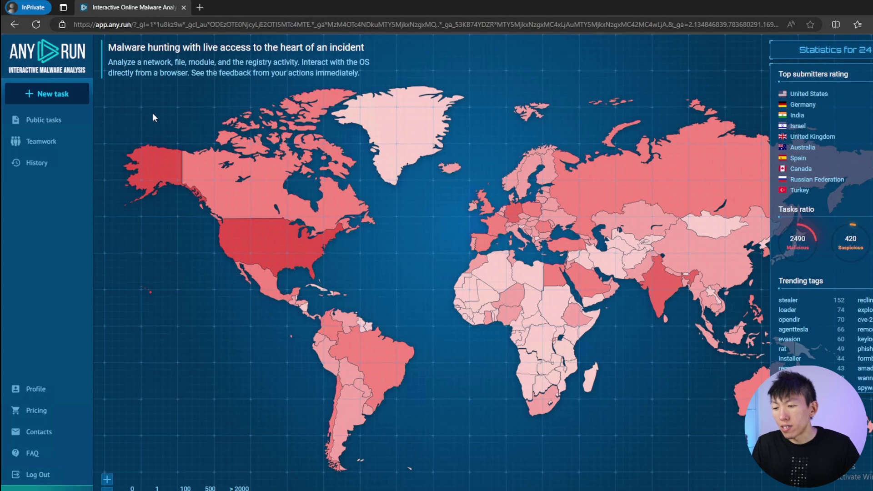
left_click(65, 95)
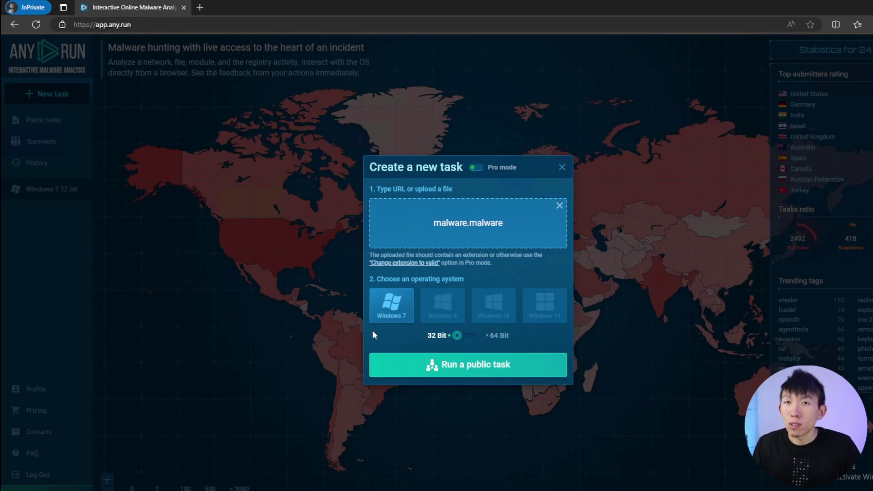
left_click(402, 364)
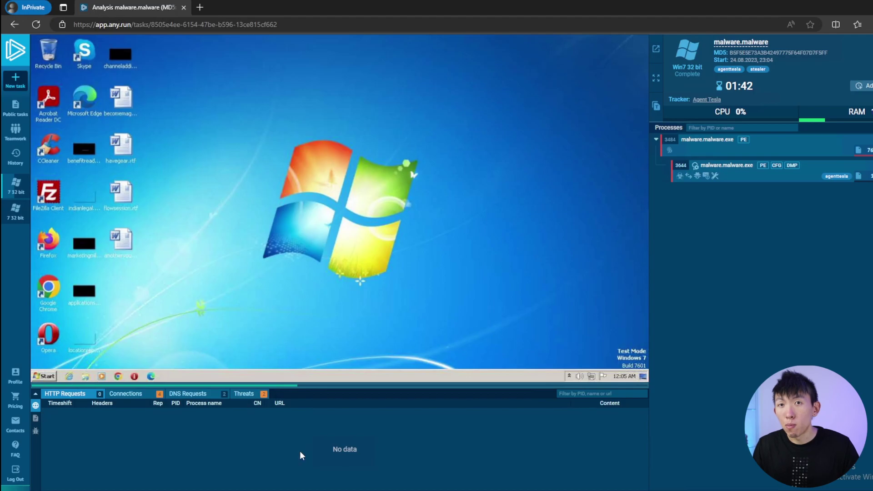
- Check the task's Connections, DNS Requests and Threats, then list Public submissions
left_click(146, 397)
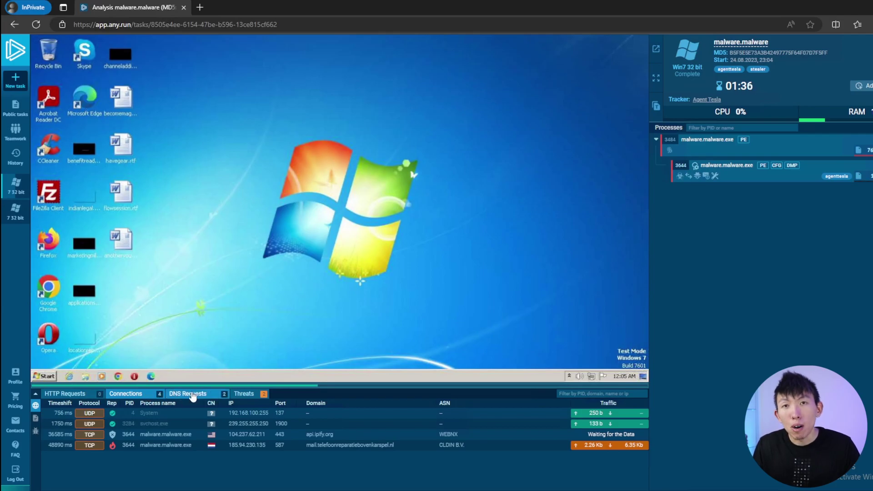
left_click(196, 395)
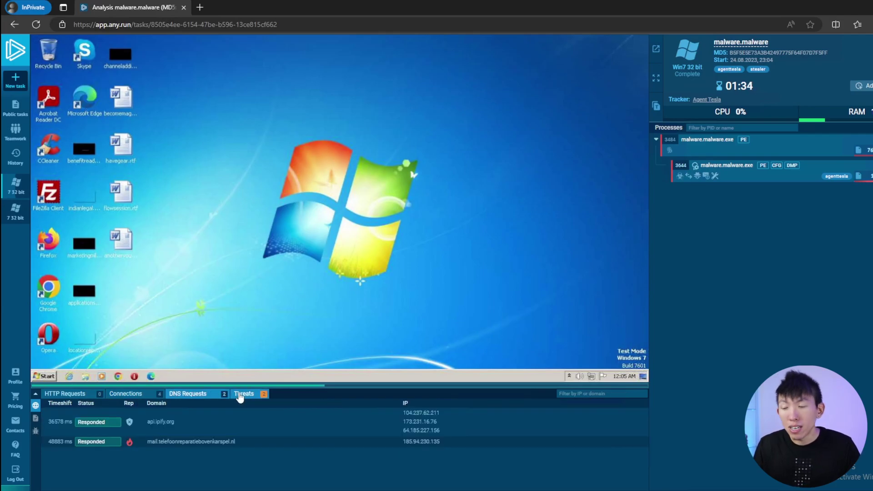
left_click(240, 395)
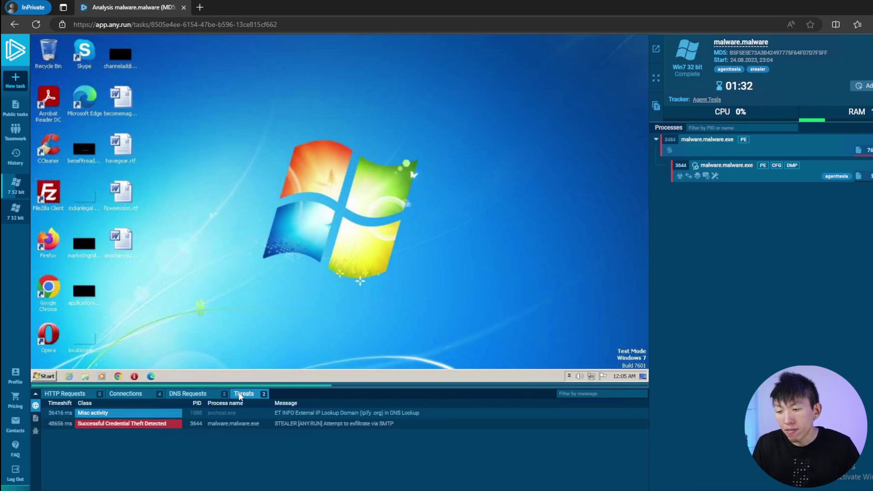
left_click(25, 113)
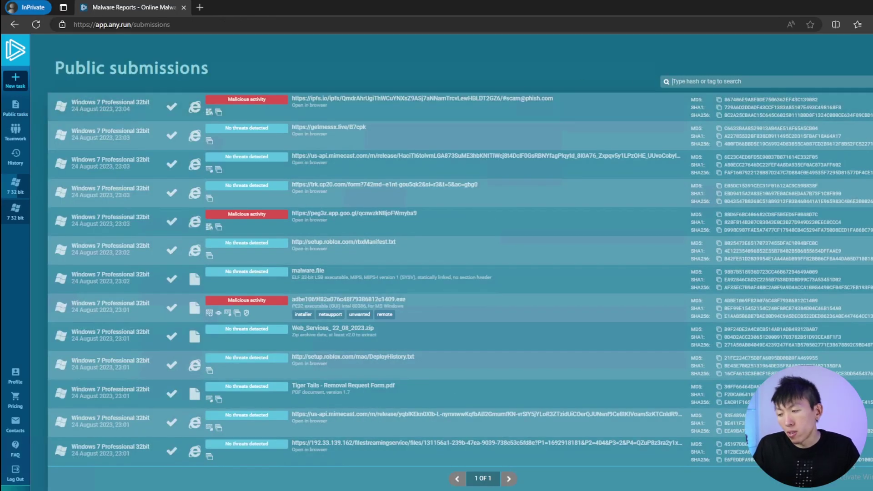
- Filter public submissions by the sample's MD5 hash and open the SecuriteInfo.com task
type("b5f5e5e73a3b42497775f64f07d7f5ff")
key("Return")
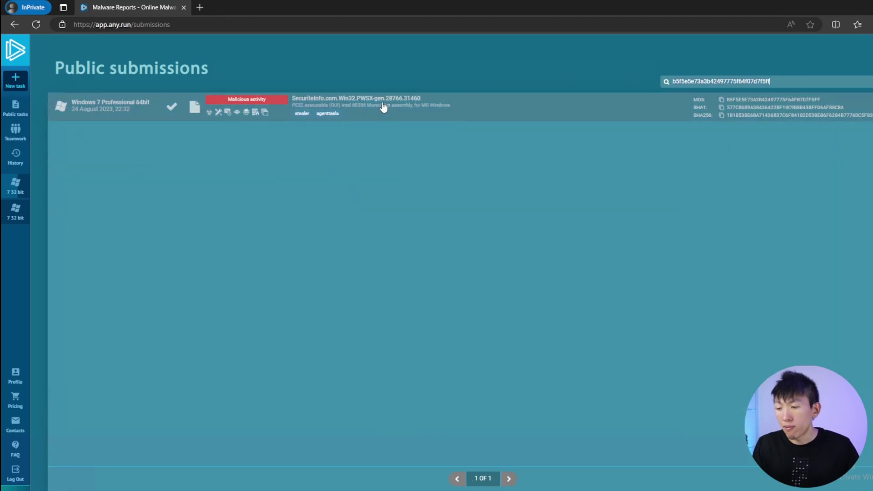
left_click(362, 97)
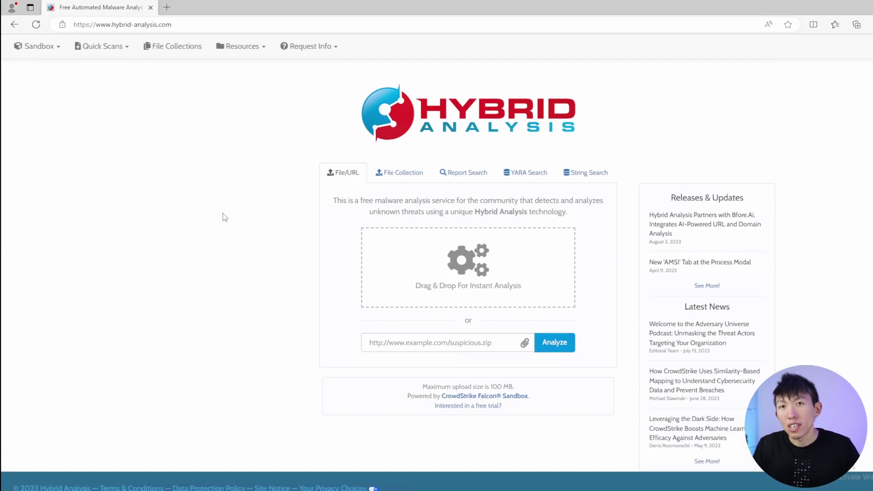
- Bring up the file picker from the Hybrid Analysis upload area
left_click(462, 269)
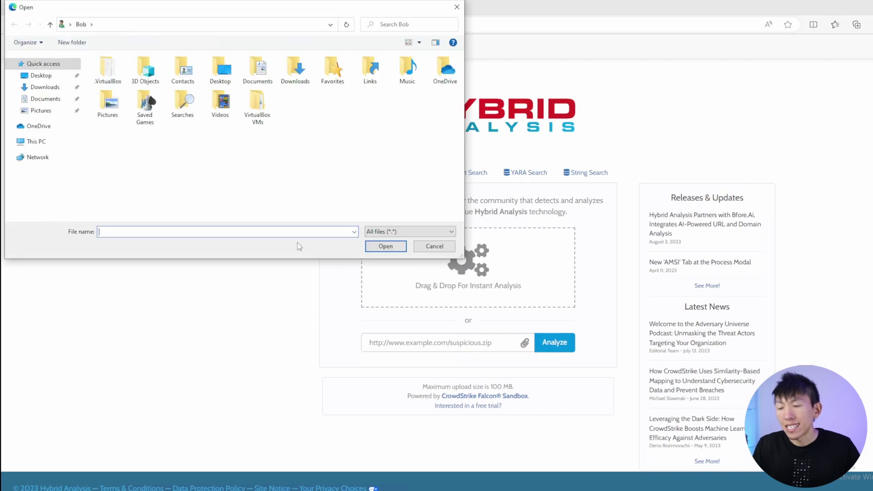
- Upload malware.malware from Downloads and generate a public Windows 7 32-bit report
left_click(64, 87)
double_click(141, 105)
double_click(138, 71)
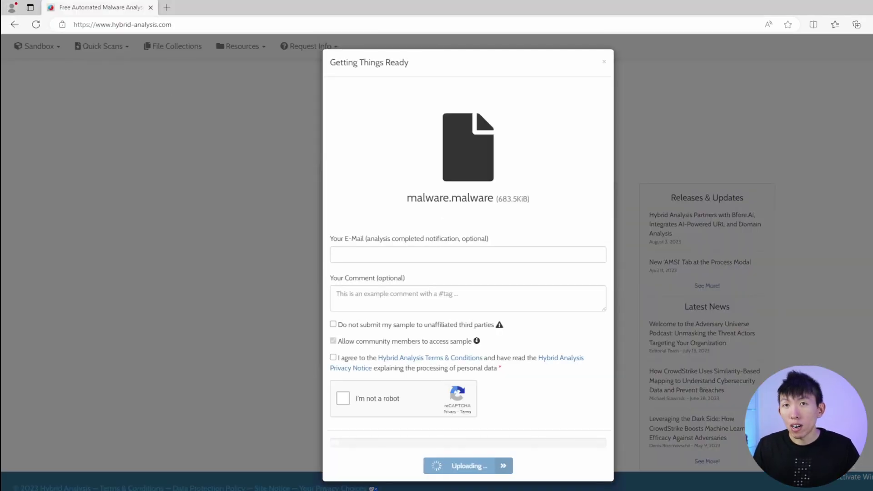
left_click(461, 465)
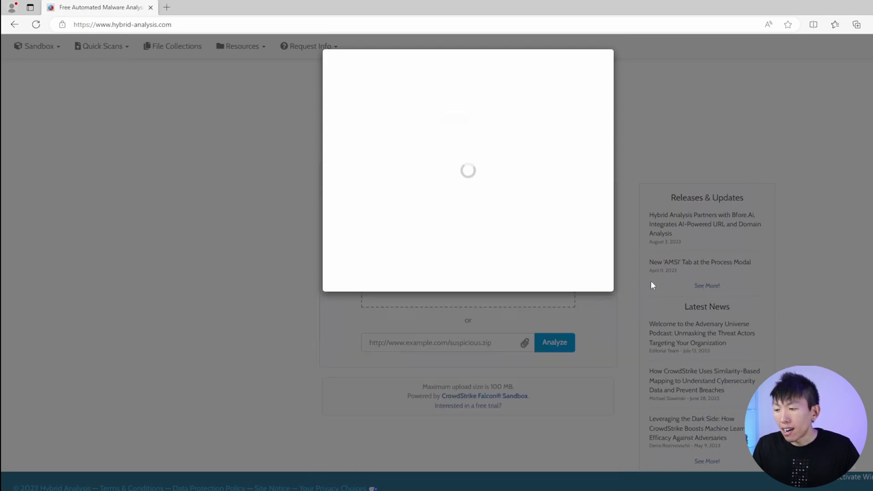
mouse_move(569, 338)
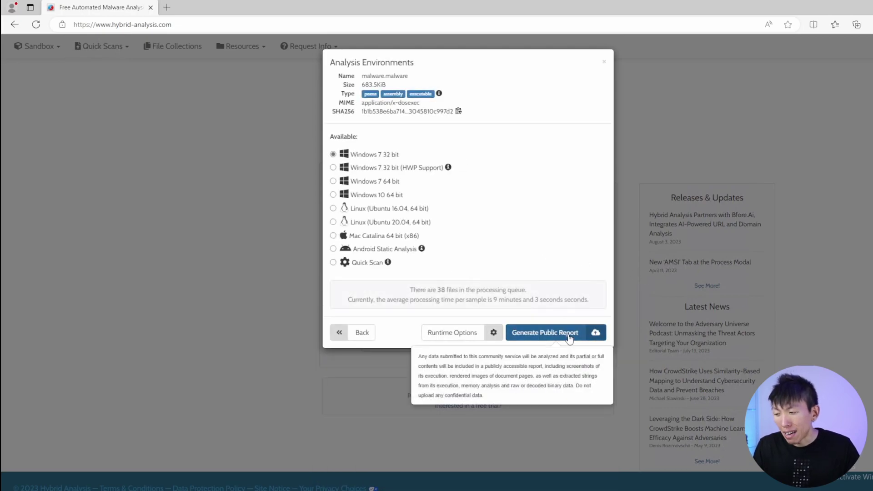
left_click(570, 338)
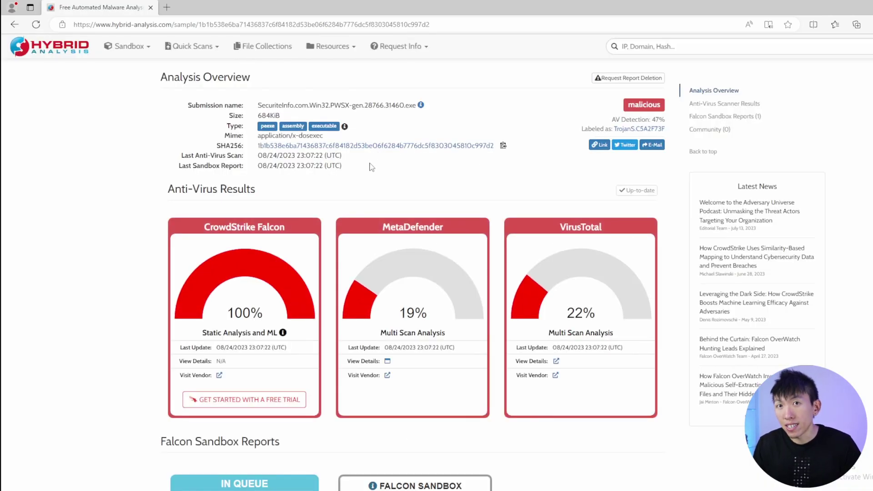
scroll(371, 169, "down", 5)
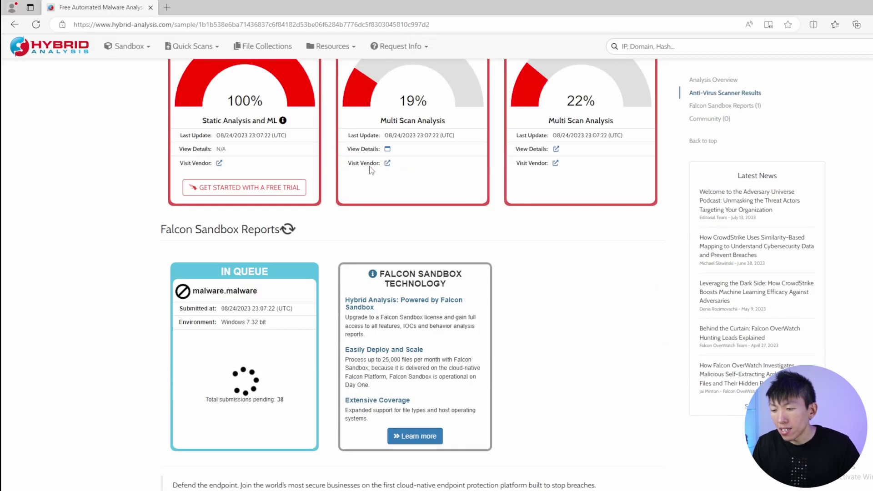
scroll(371, 169, "down", 3)
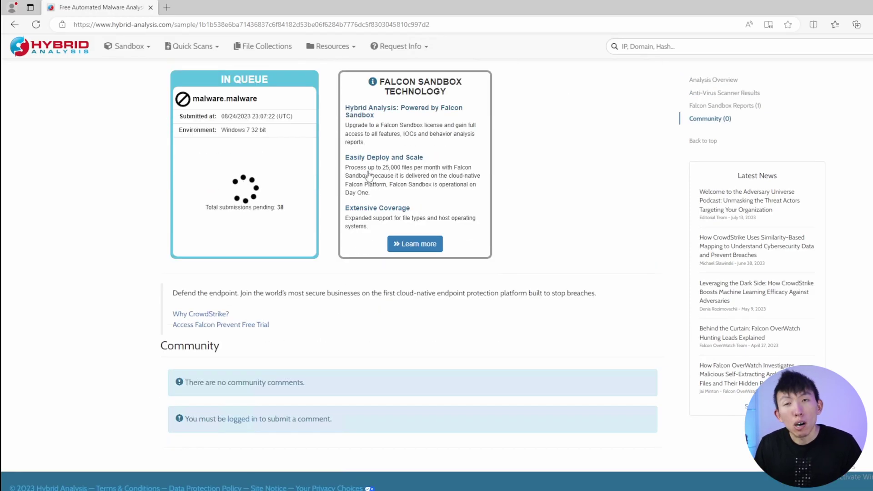
scroll(364, 175, "up", 5)
scroll(364, 179, "up", 3)
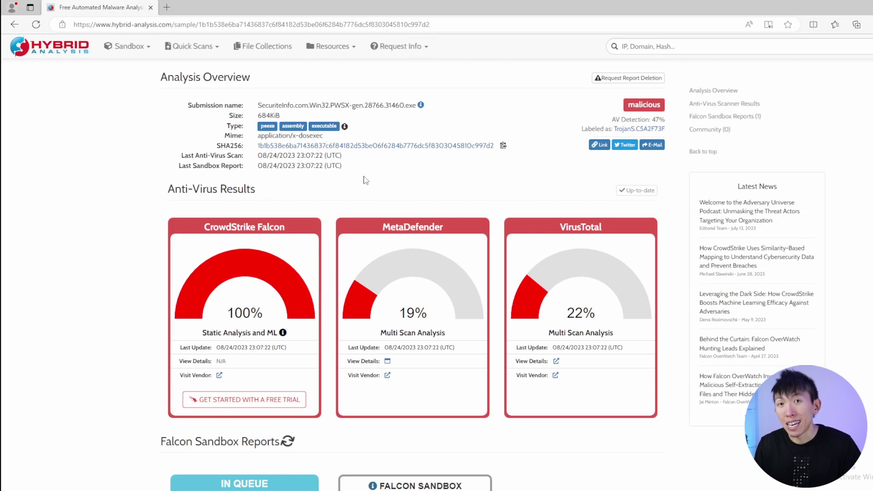
left_click(213, 50)
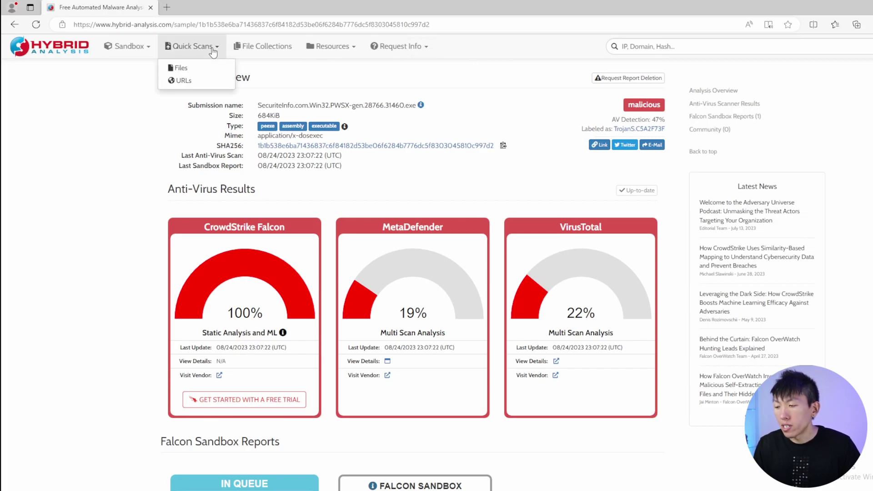
left_click(207, 70)
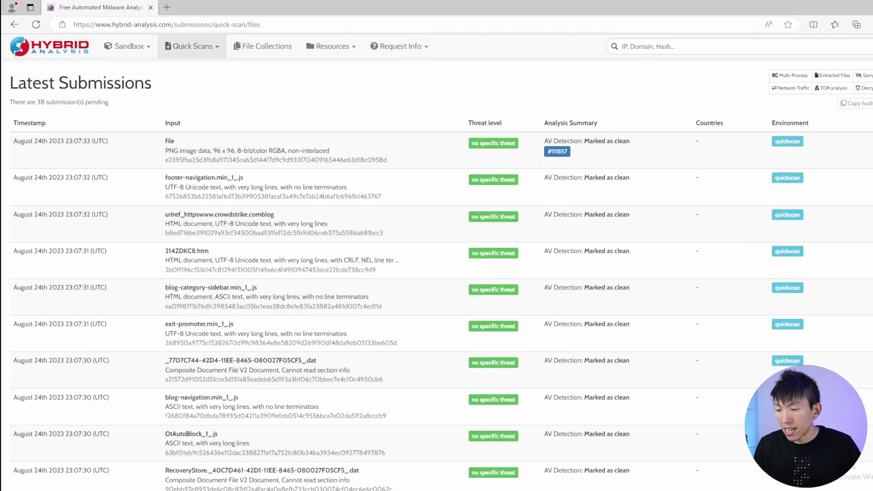
left_click(648, 46)
type("b5f5e5e73a3b42497775f64f07d7f5ff")
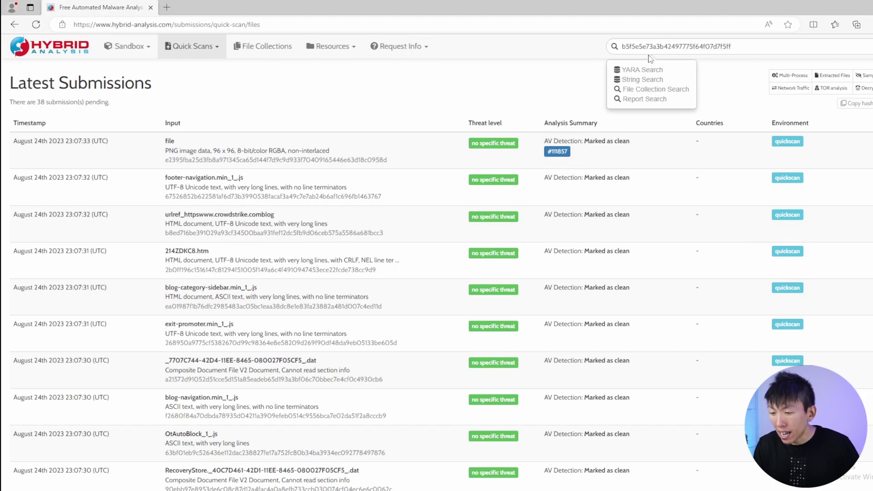
key("Return")
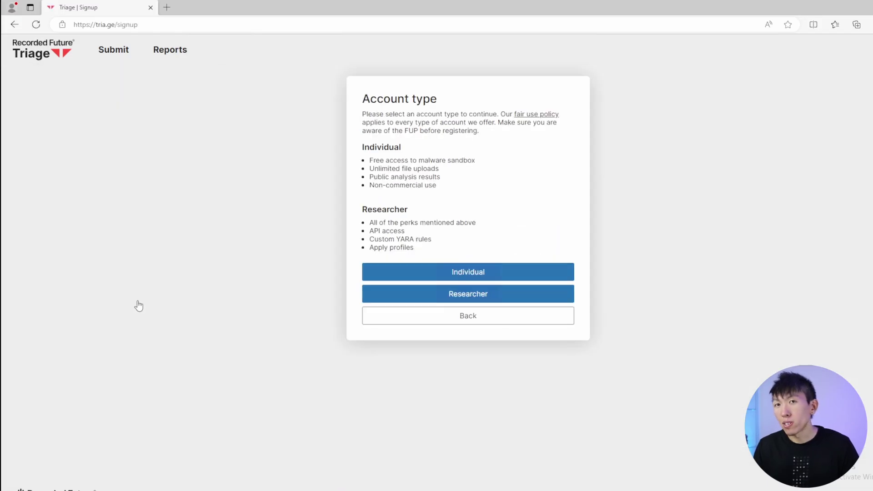
- Choose the Individual account type, then download dump.pcap from the behavioral report
left_click(423, 274)
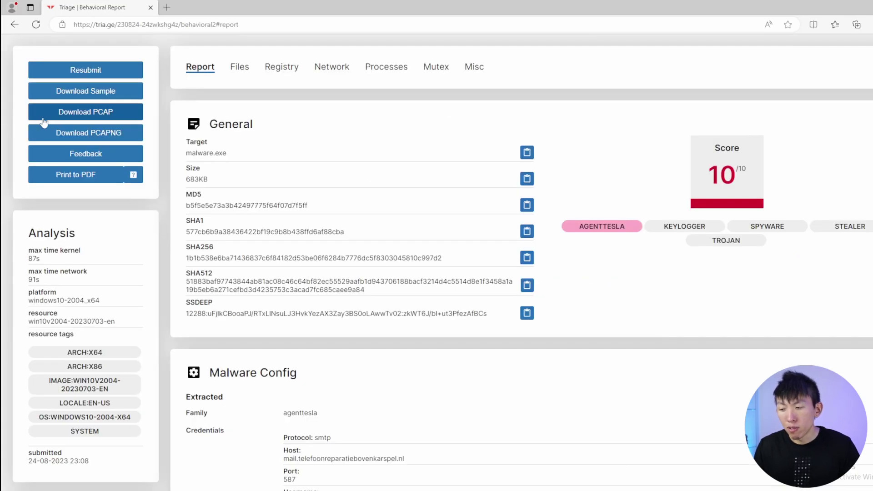
left_click(114, 120)
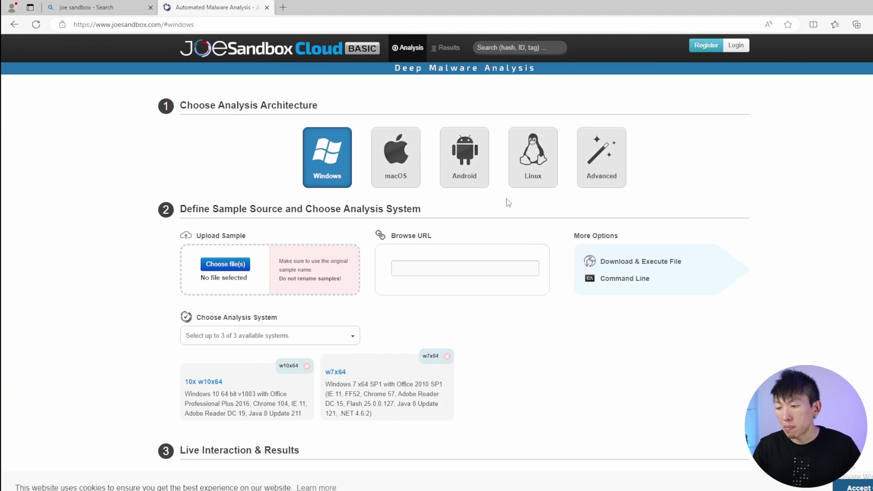
- Search Joe Sandbox by the pasted SHA256 hash, finding one malicious AgentTesla result
left_click(509, 47)
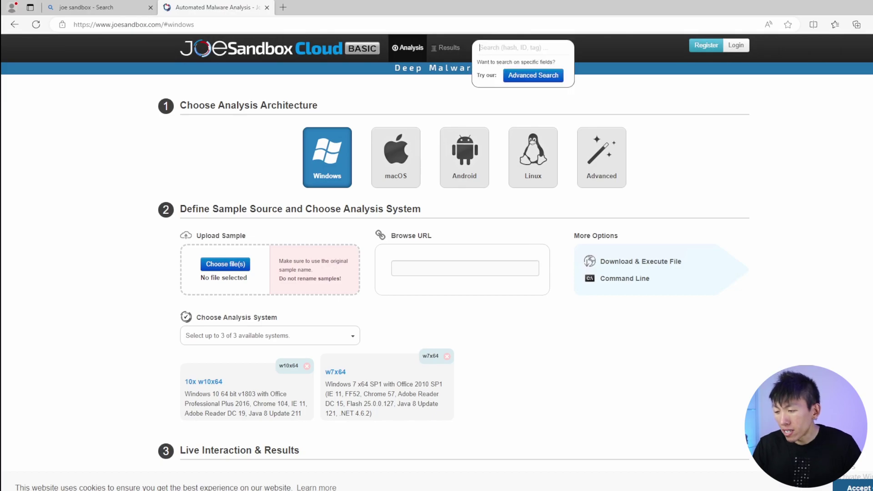
key("ctrl+v")
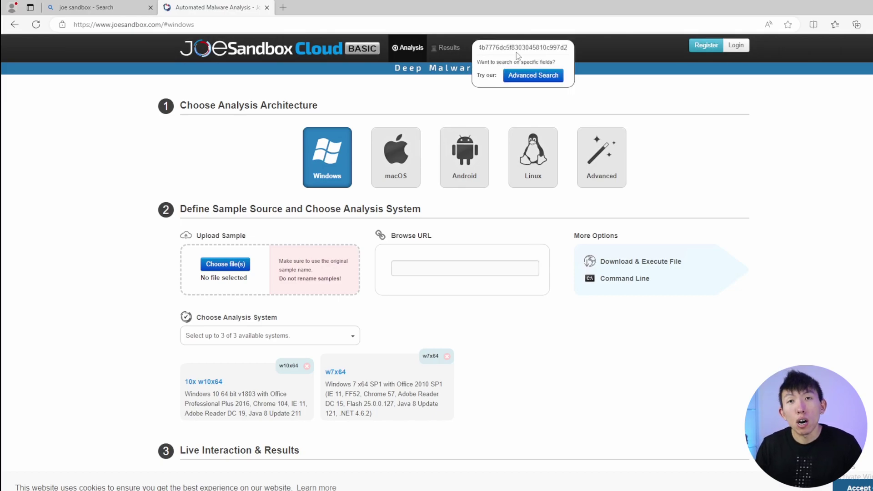
key("Return")
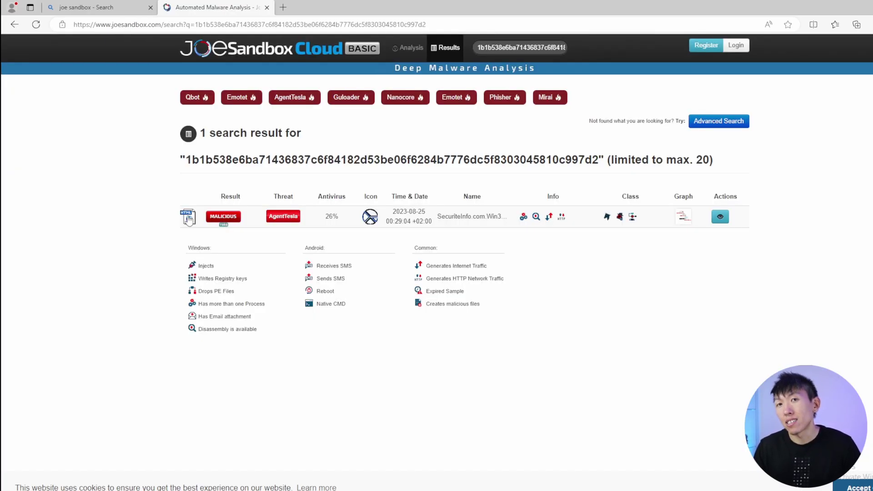
- Open the AgentTesla HTML report and review its signatures, Mitre matrix and malicious behavior graph (score 100)
left_click(188, 219)
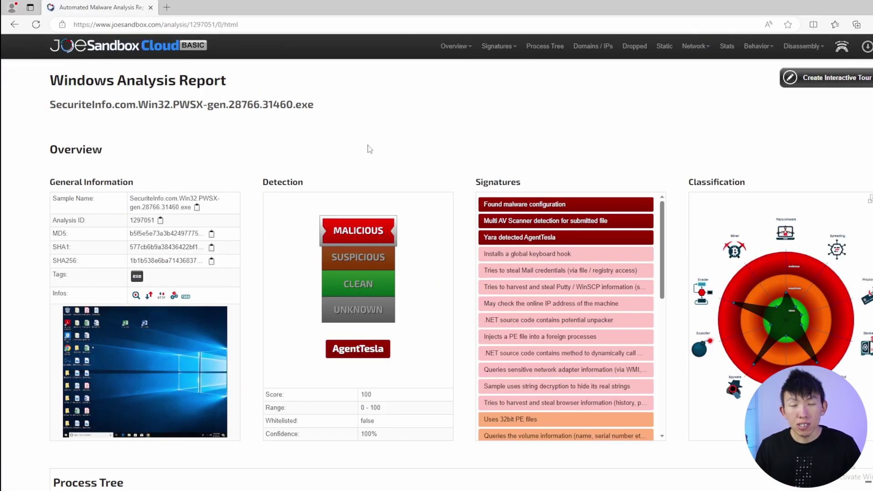
left_click(479, 181)
scroll(461, 191, "down", 10)
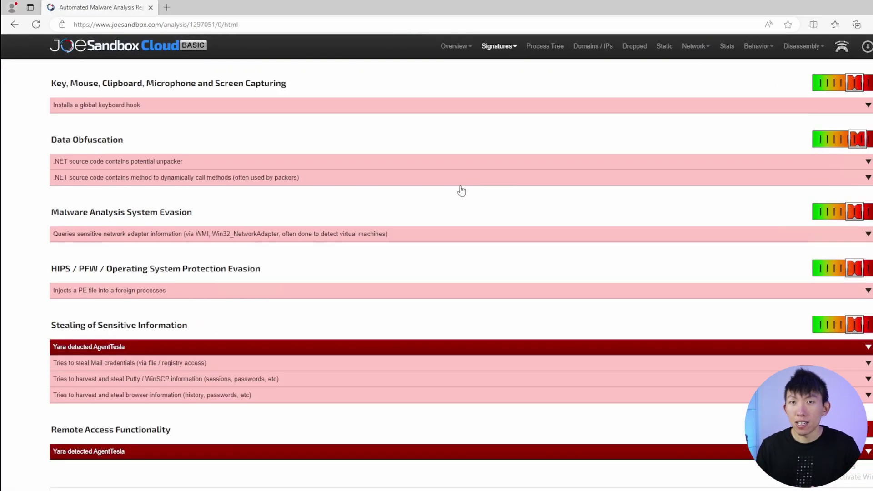
scroll(461, 190, "down", 2)
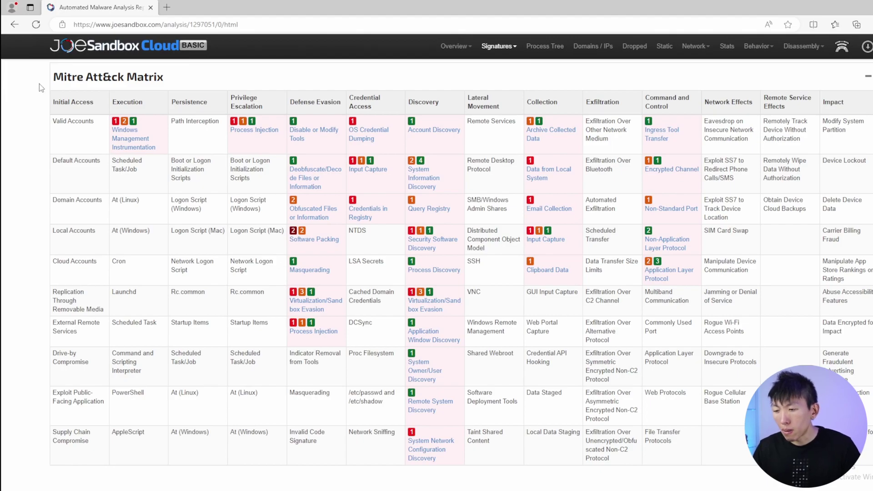
scroll(39, 84, "down", 9)
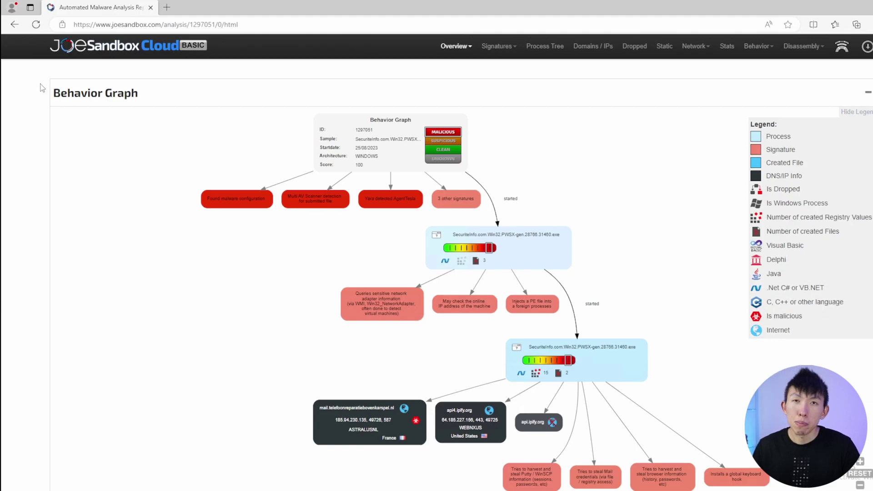
scroll(42, 88, "down", 9)
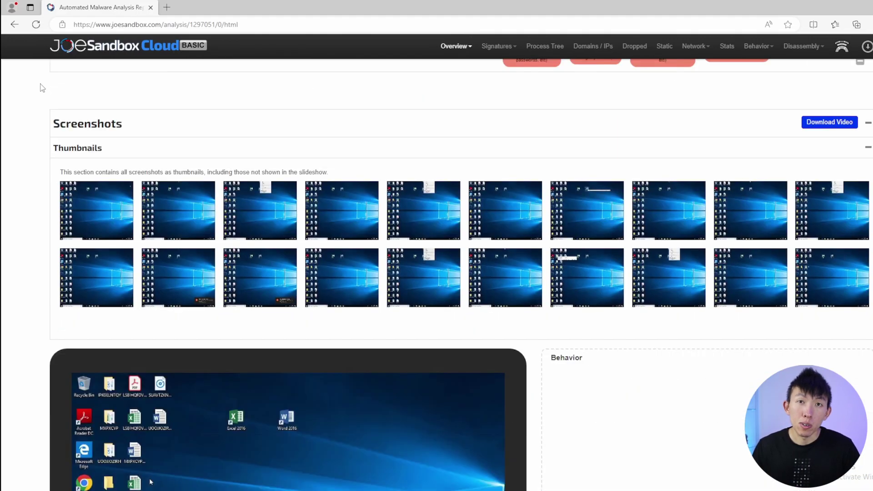
scroll(42, 87, "down", 2)
scroll(42, 87, "down", 9)
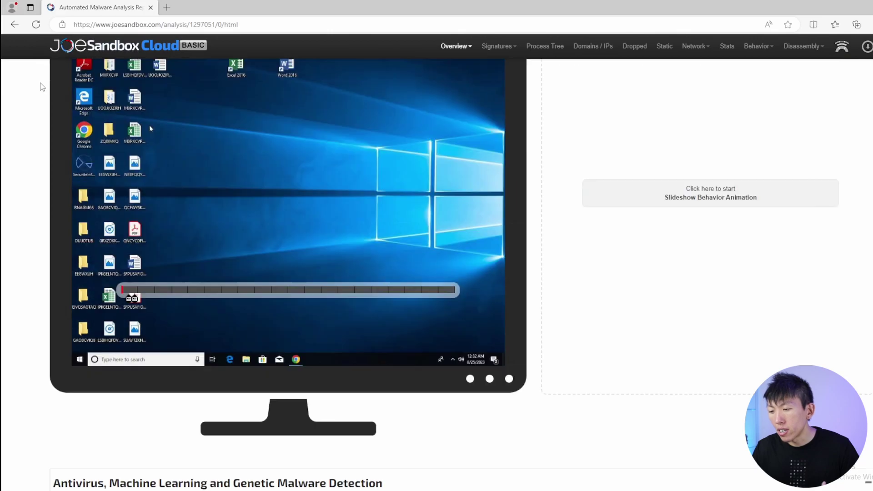
scroll(42, 87, "down", 5)
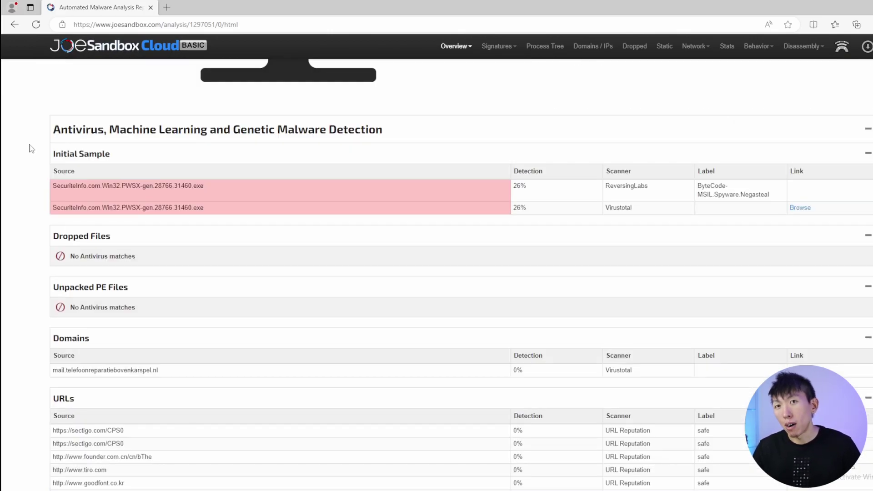
scroll(29, 143, "down", 7)
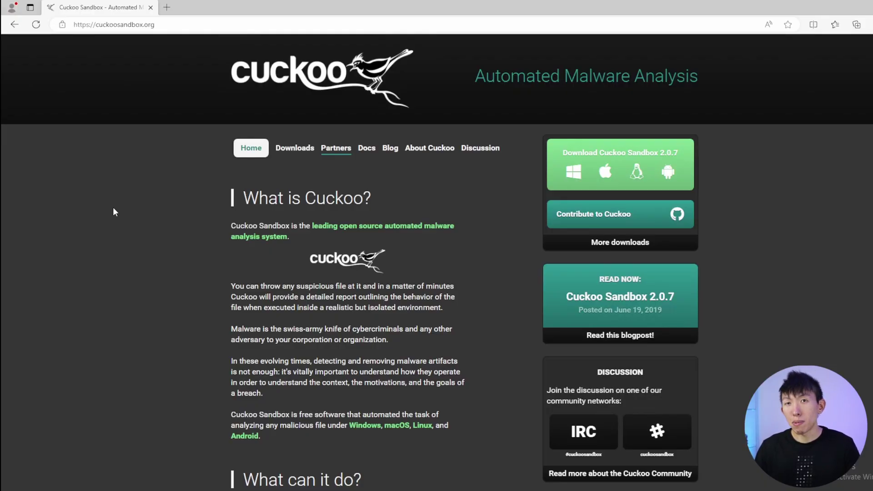
- Scroll cuckoosandbox.org to the "What can it do?" section on malicious file and website analysis
scroll(113, 209, "down", 6)
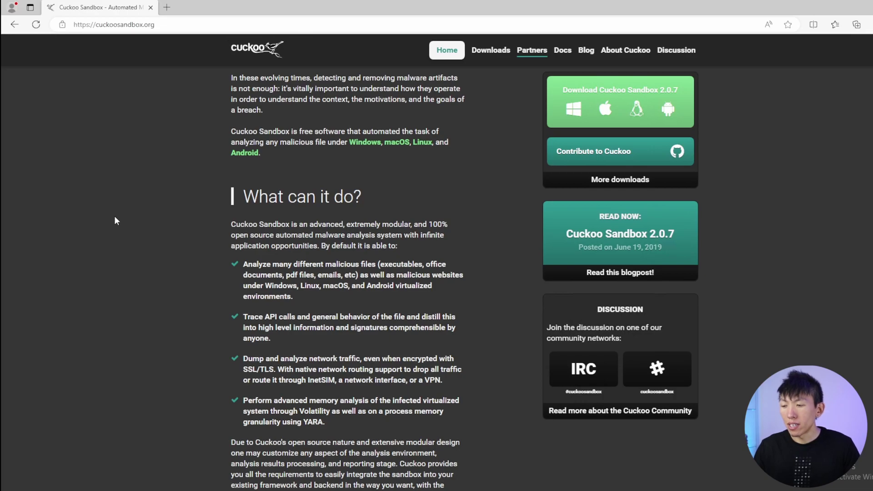